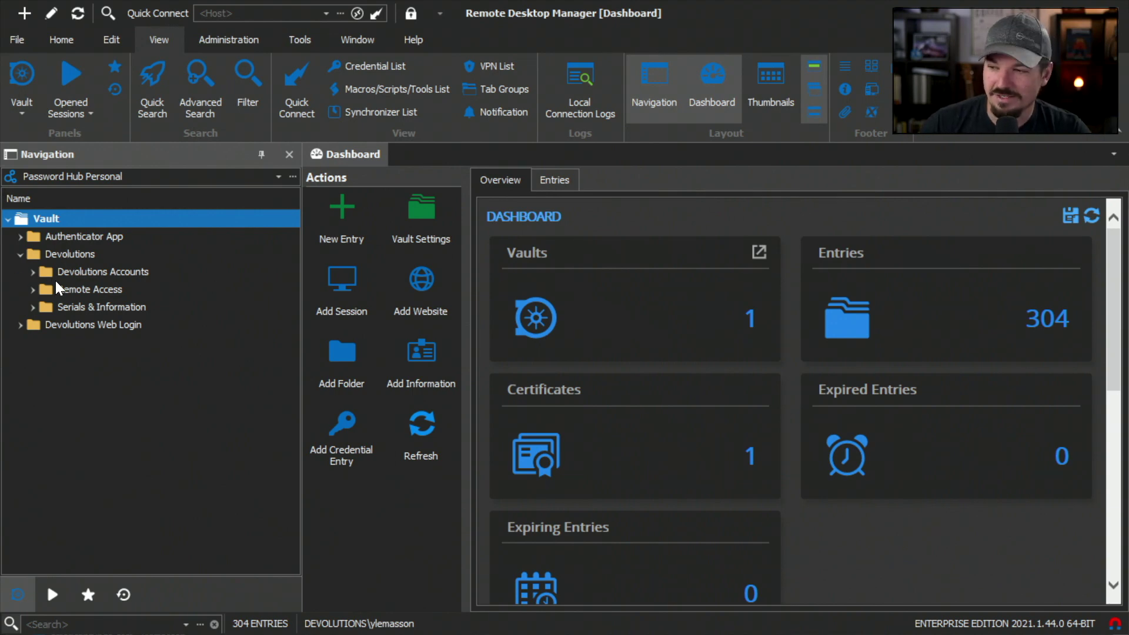
Browse the entries of the Devolutions Accounts, Remote Access and Serials & Information folders.
{"action": "left_click", "coordinate": [62, 271]}
{"action": "left_click", "coordinate": [33, 272]}
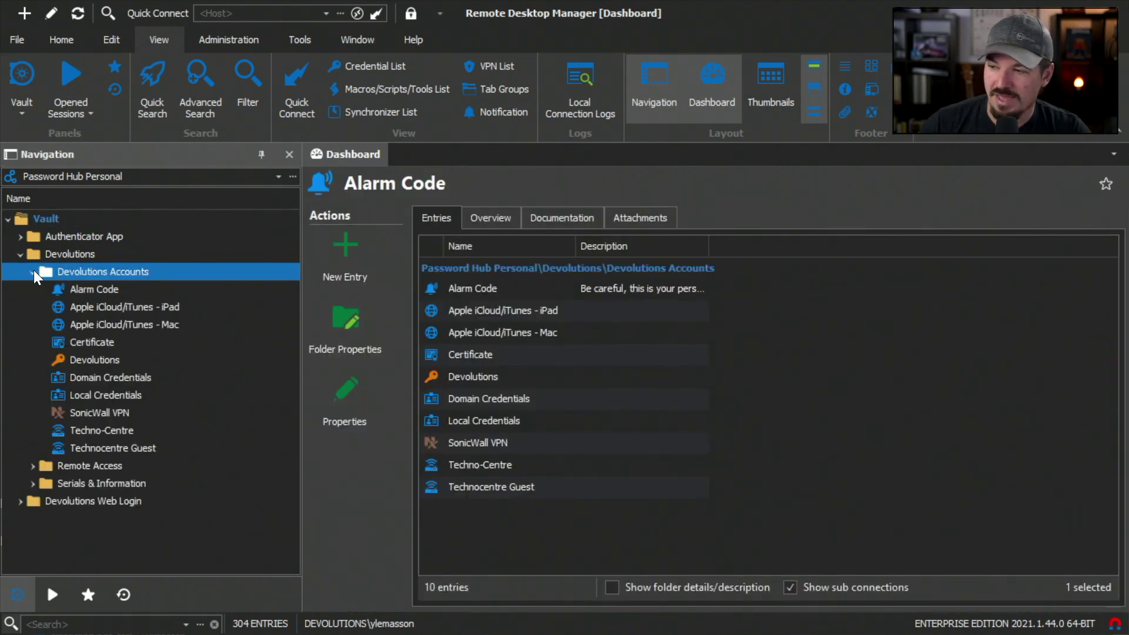
{"action": "left_click", "coordinate": [34, 272]}
{"action": "left_click", "coordinate": [61, 289]}
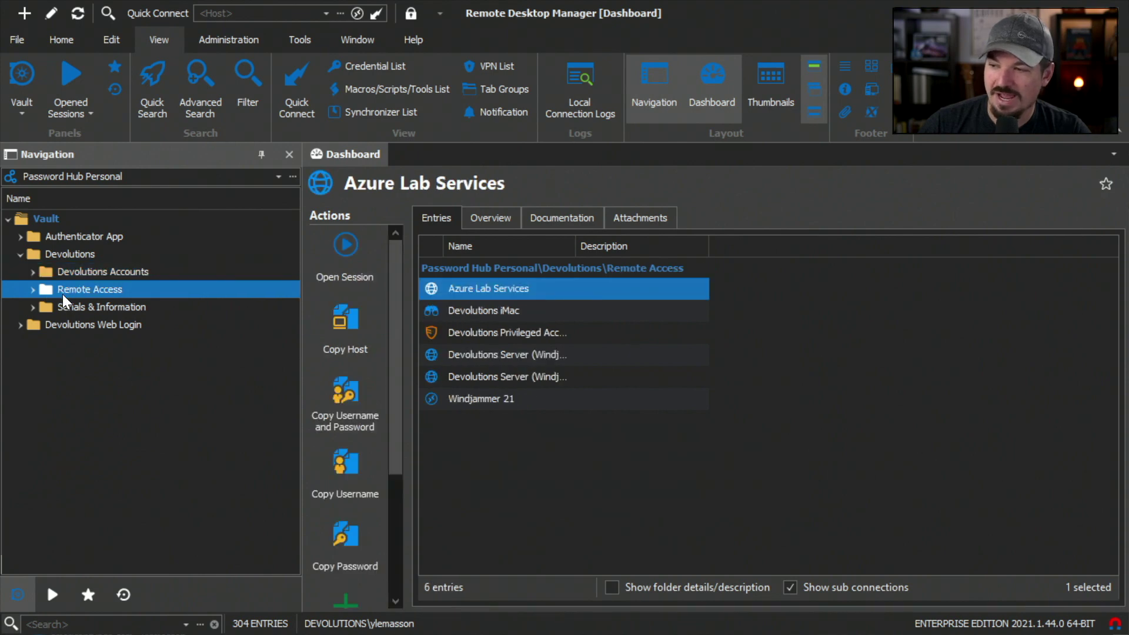
{"action": "left_click", "coordinate": [59, 307]}
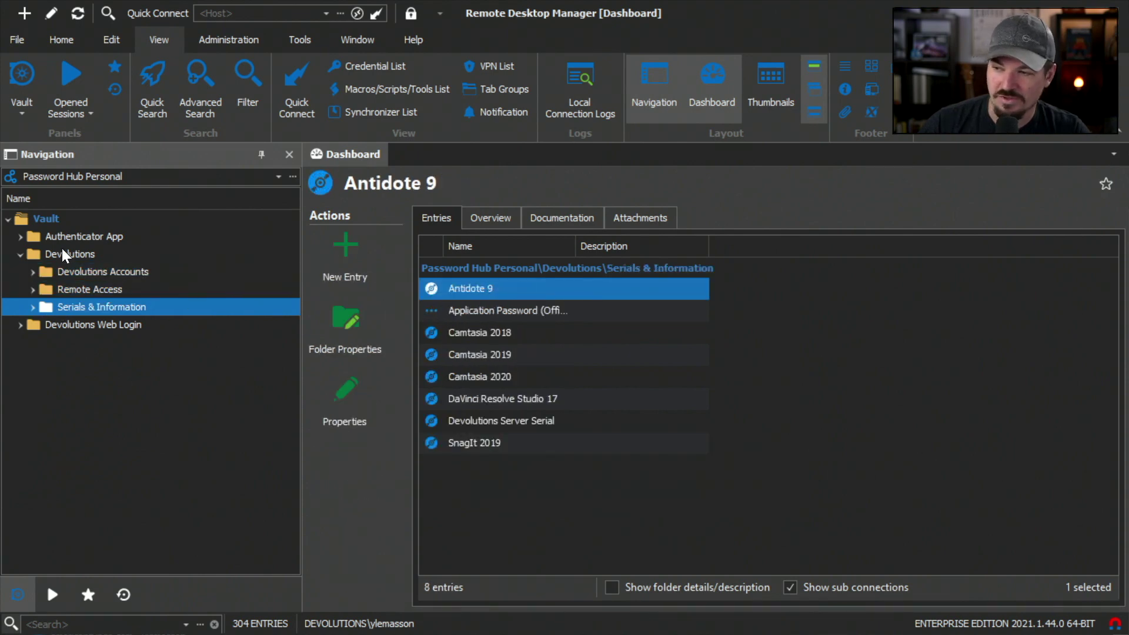
{"action": "left_click", "coordinate": [32, 307]}
Multi-select the Camtasia 2018 and Camtasia 2019 entries, view their actions, then select Antidote 9 alone.
{"action": "left_click", "coordinate": [70, 324]}
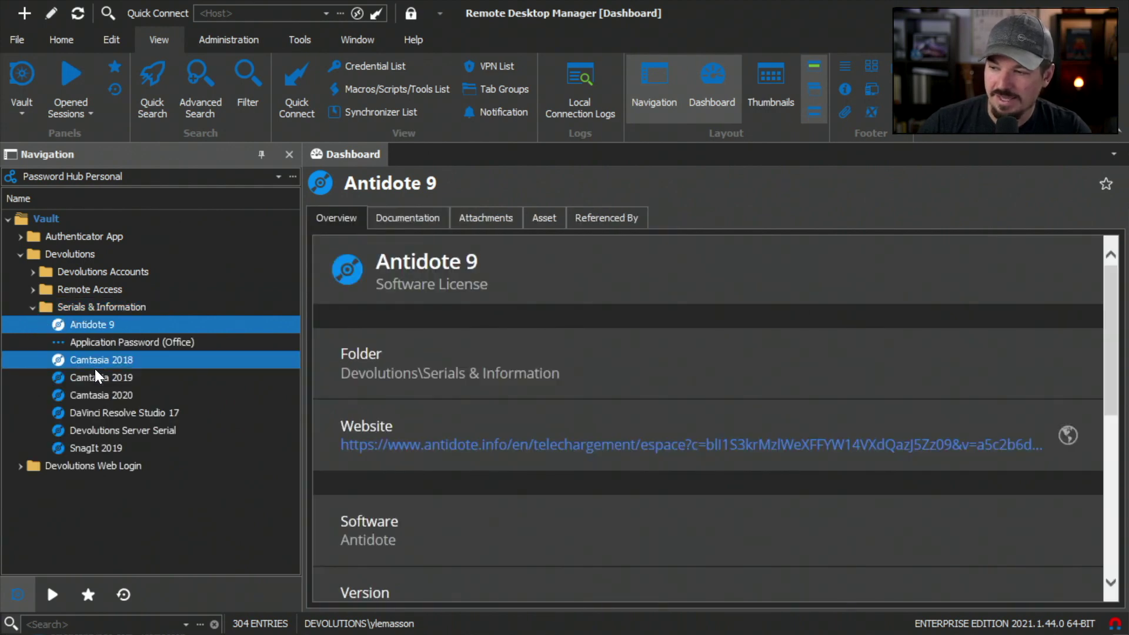
{"action": "left_click", "coordinate": [94, 377], "text": "ctrl"}
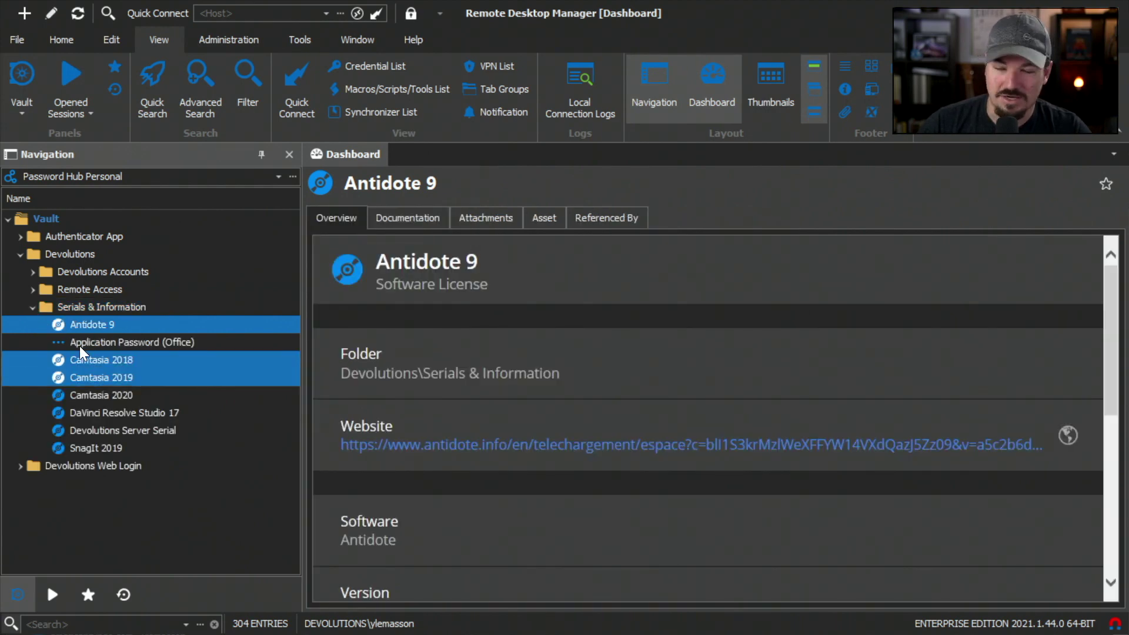
{"action": "right_click", "coordinate": [91, 361]}
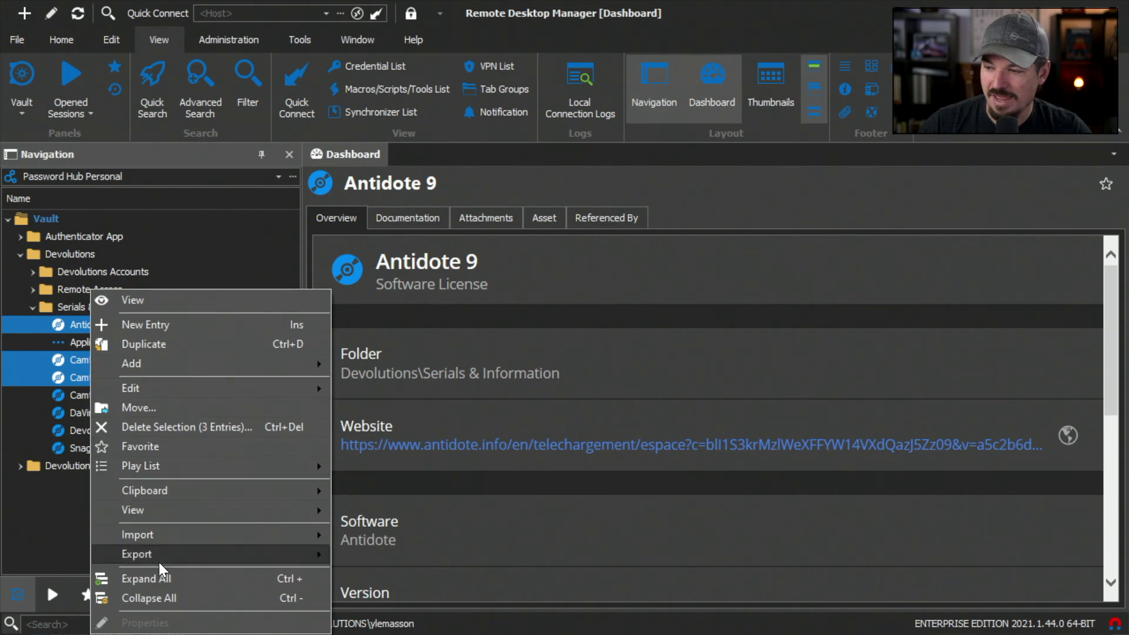
{"action": "left_click", "coordinate": [57, 322]}
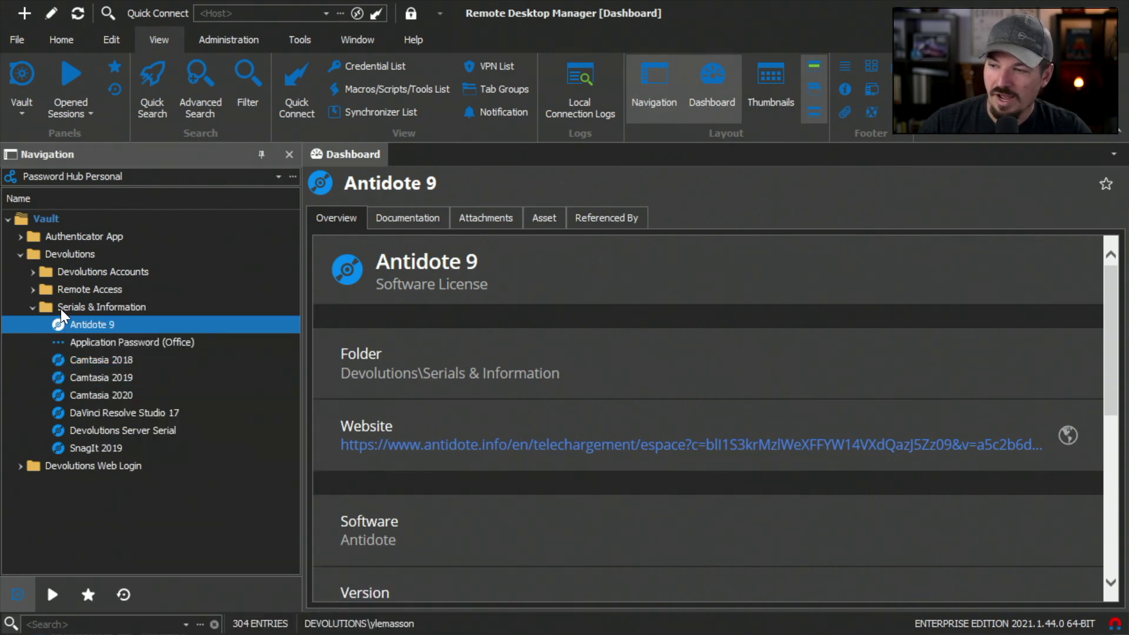
Ctrl-select the Devolutions Accounts, Remote Access and Serials & Information folders together.
{"action": "left_click", "coordinate": [61, 308]}
{"action": "left_click", "coordinate": [69, 288], "text": "ctrl"}
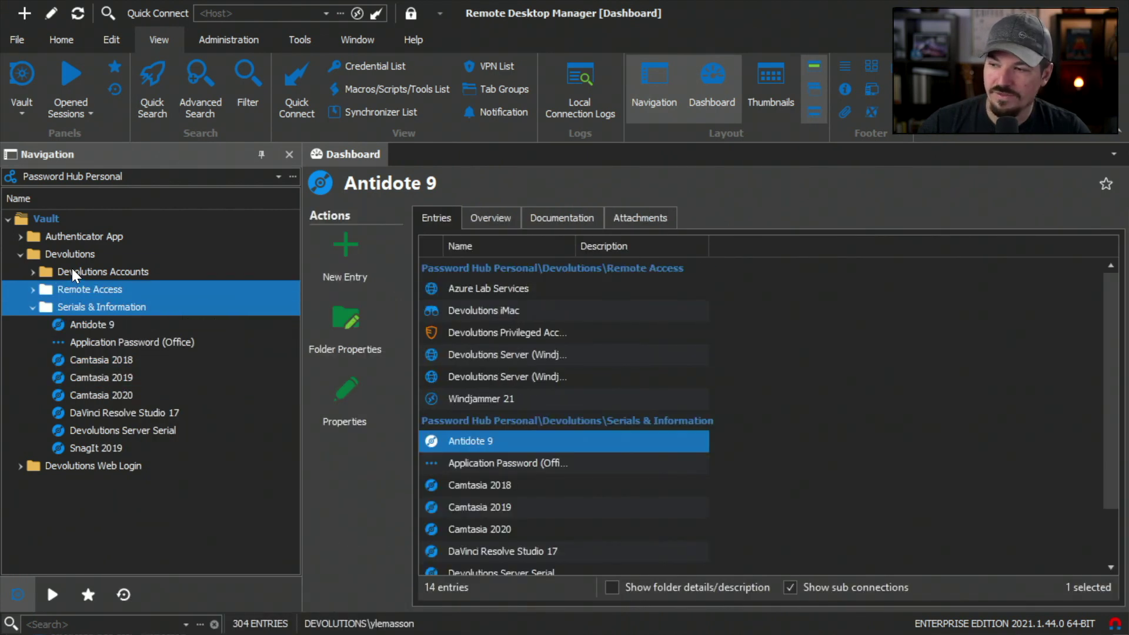
{"action": "left_click", "coordinate": [72, 271], "text": "ctrl"}
{"action": "left_click", "coordinate": [61, 253]}
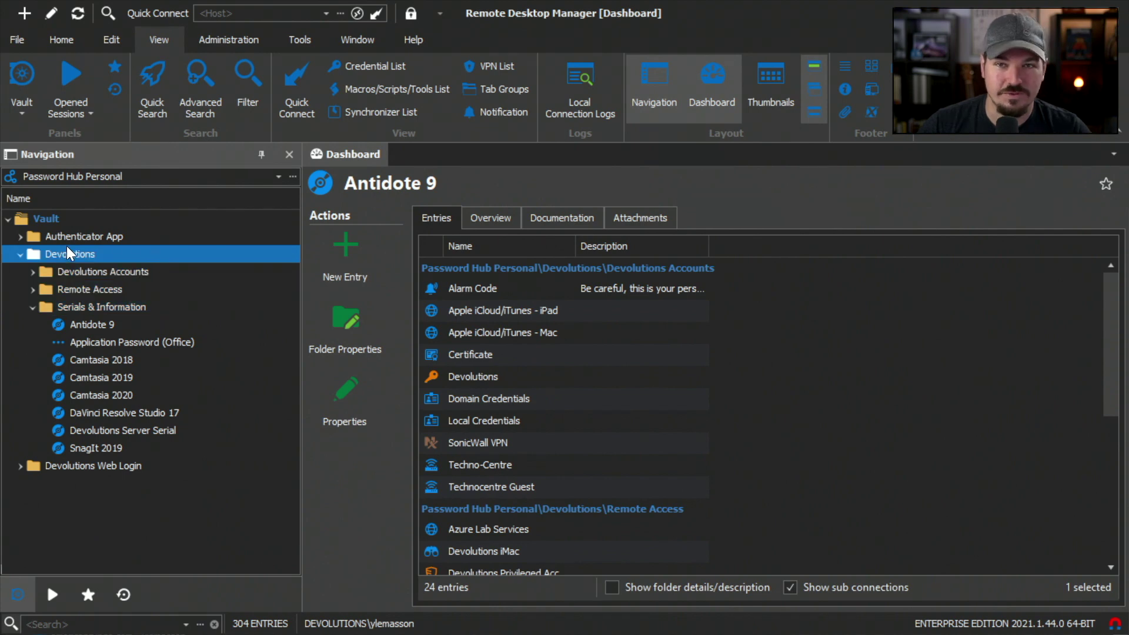
{"action": "left_click", "coordinate": [85, 270]}
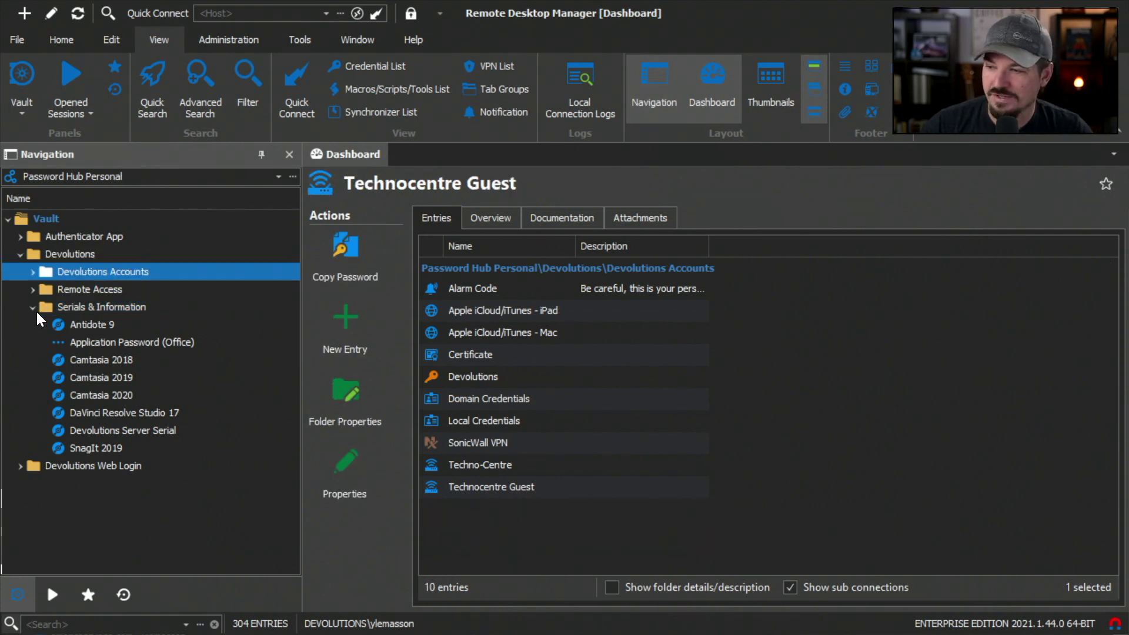
{"action": "left_click", "coordinate": [34, 307]}
{"action": "left_click", "coordinate": [75, 291], "text": "ctrl"}
{"action": "left_click", "coordinate": [83, 307], "text": "ctrl"}
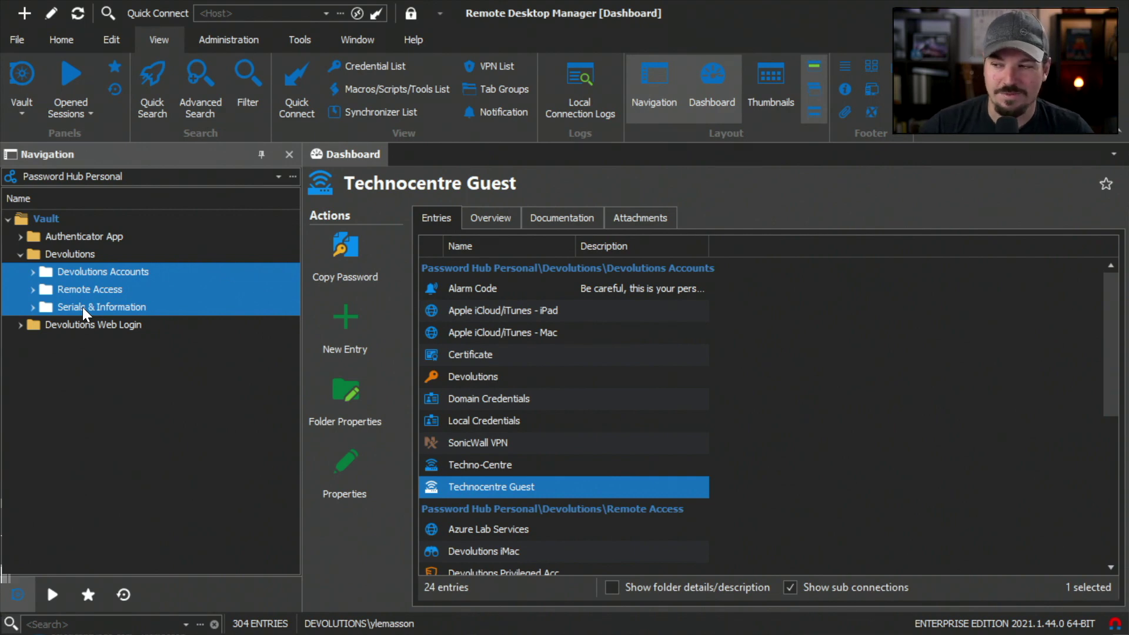
Show the folders' Export and Export Special choices, ending on Export Selection (.rdm).
{"action": "right_click", "coordinate": [54, 275]}
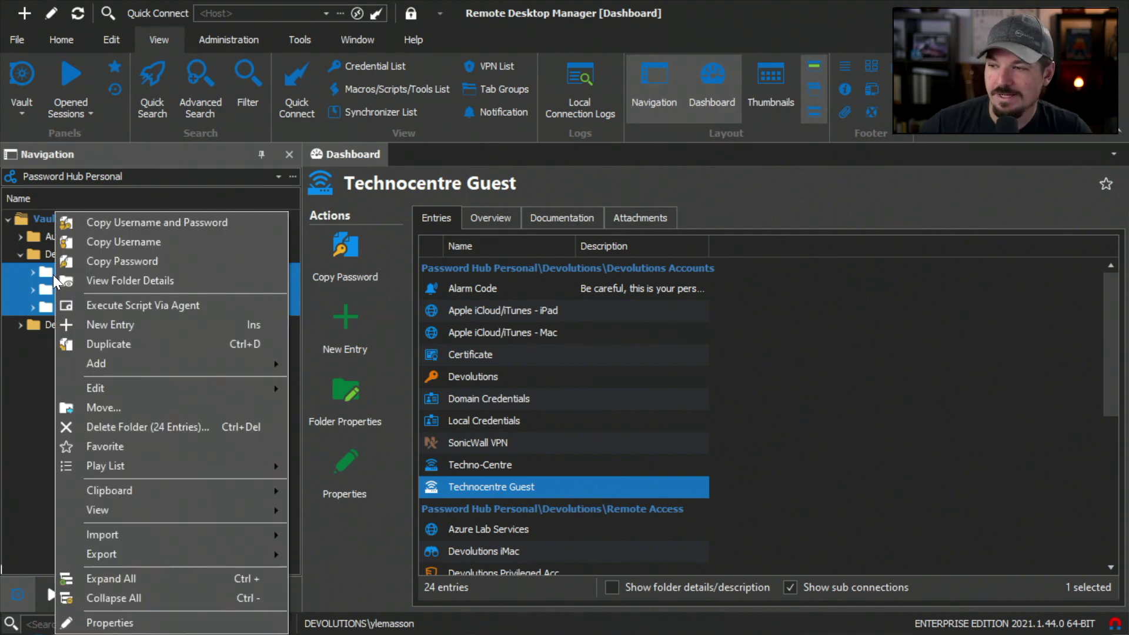
{"action": "mouse_move", "coordinate": [182, 556]}
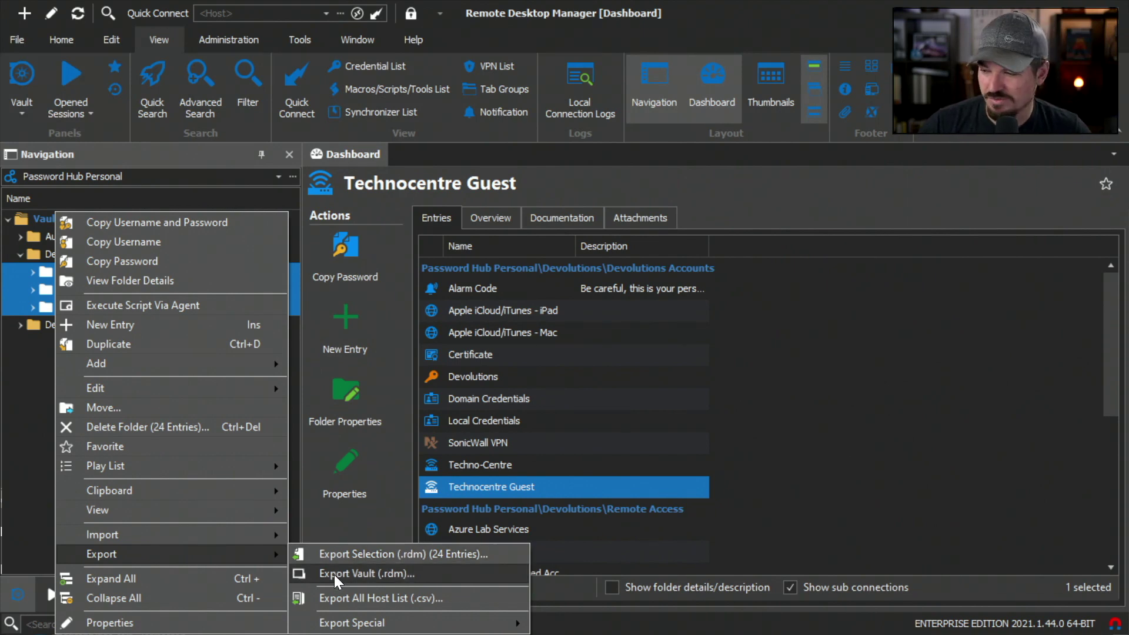
{"action": "mouse_move", "coordinate": [353, 622]}
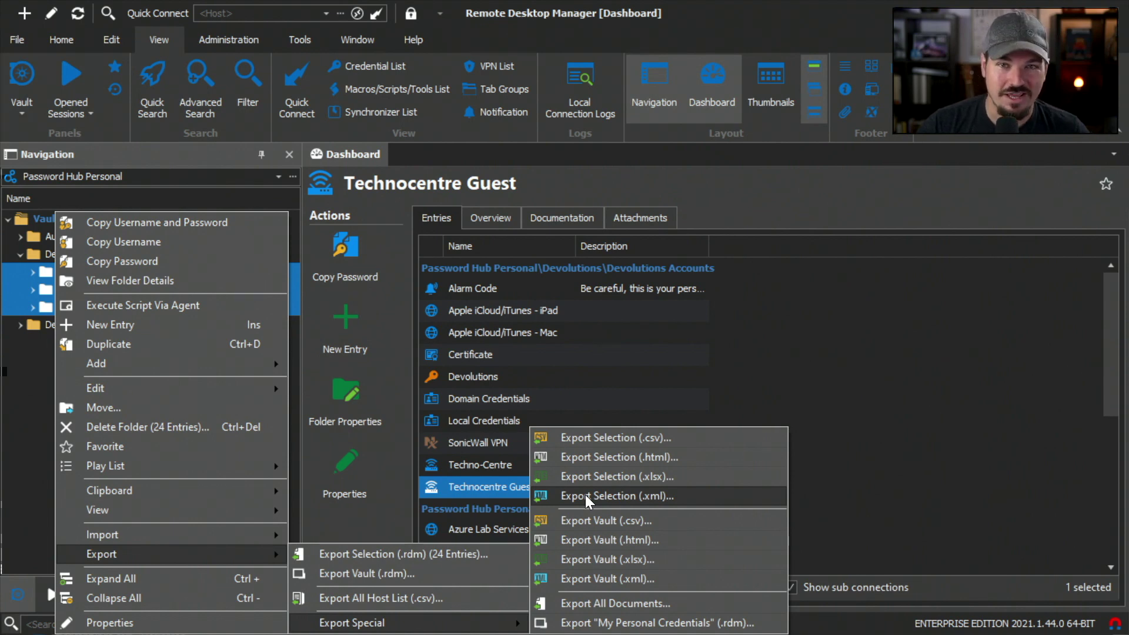
Export the 24 entries as .rdm, including credentials and encrypting with a master key.
{"action": "left_click", "coordinate": [345, 556]}
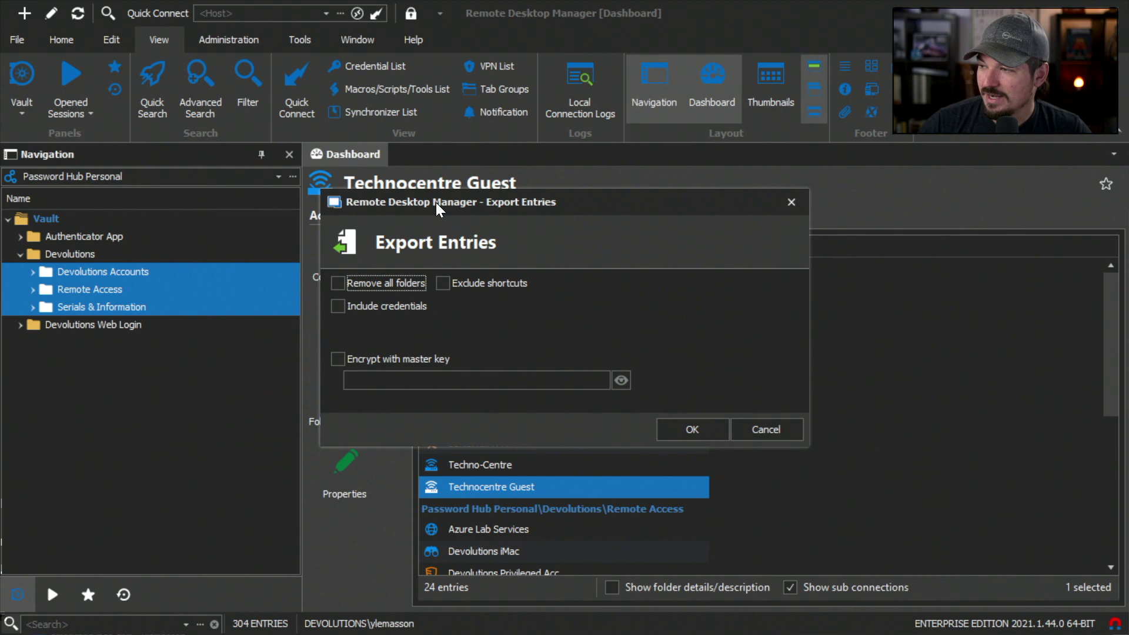
{"action": "mouse_move", "coordinate": [436, 202]}
{"action": "left_mouse_down"}
{"action": "mouse_move", "coordinate": [424, 226]}
{"action": "mouse_move", "coordinate": [418, 203]}
{"action": "left_mouse_up"}
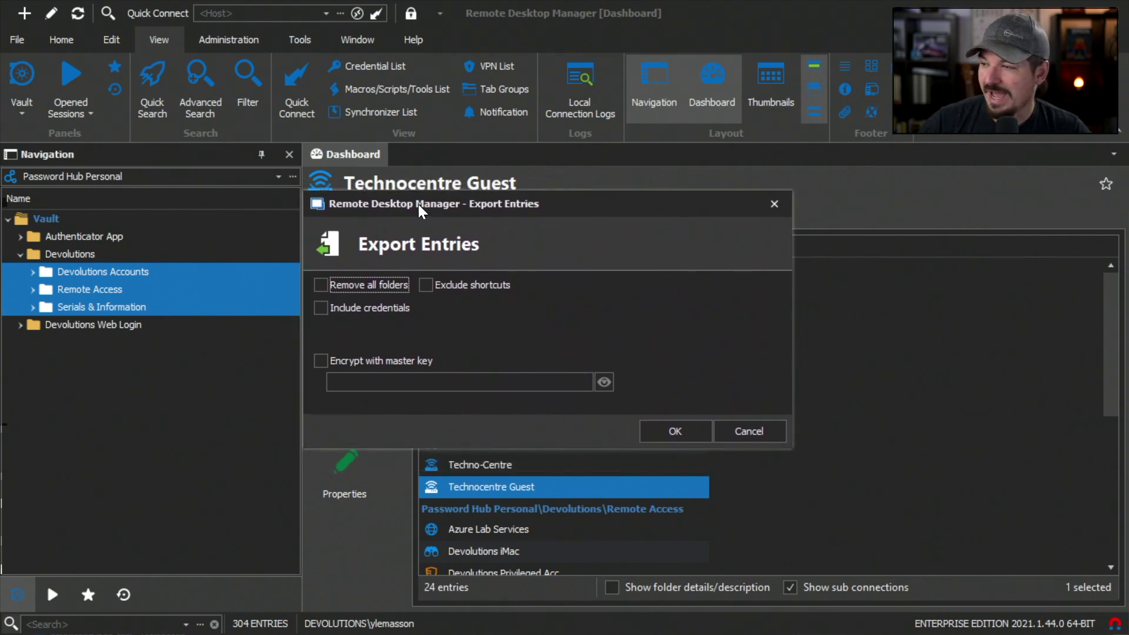
{"action": "left_click", "coordinate": [317, 308]}
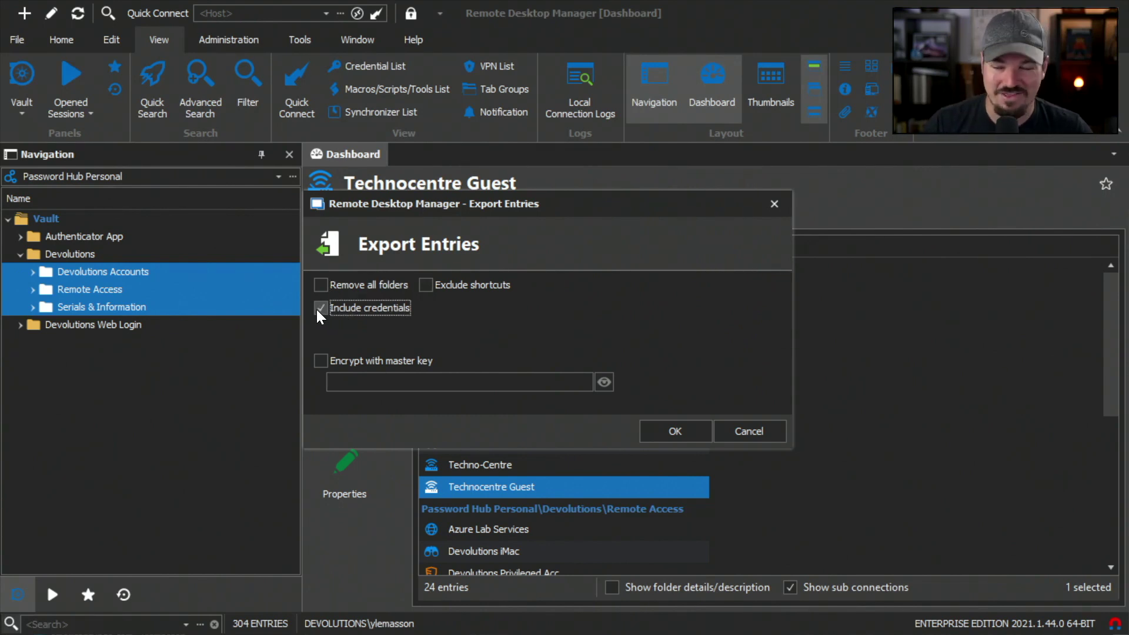
{"action": "left_click", "coordinate": [319, 360]}
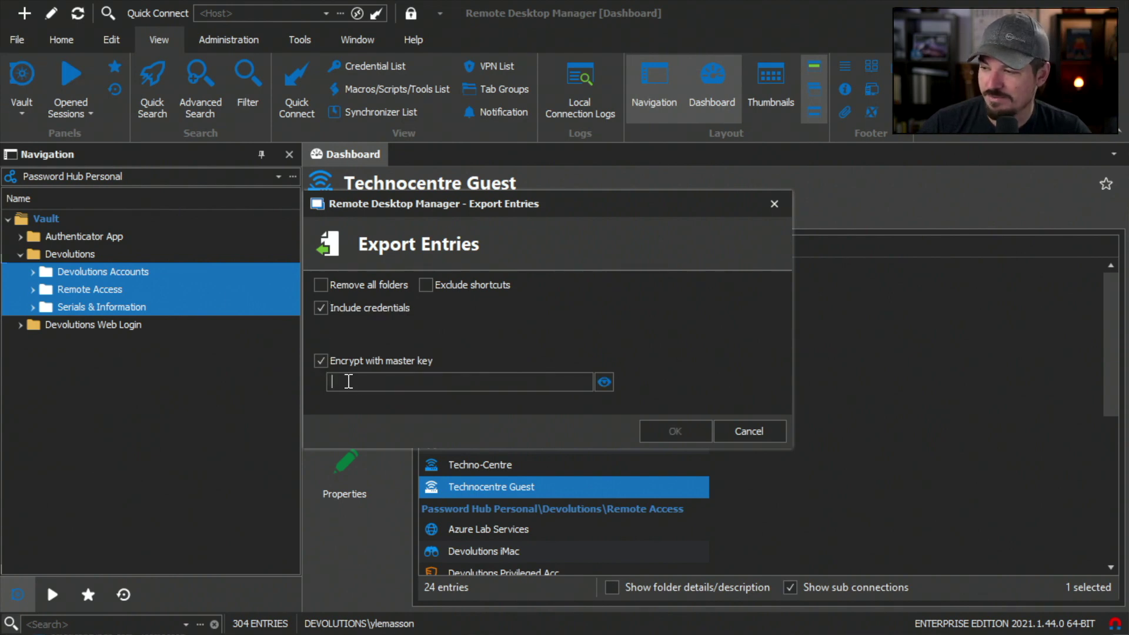
{"action": "type", "text": "***********"}
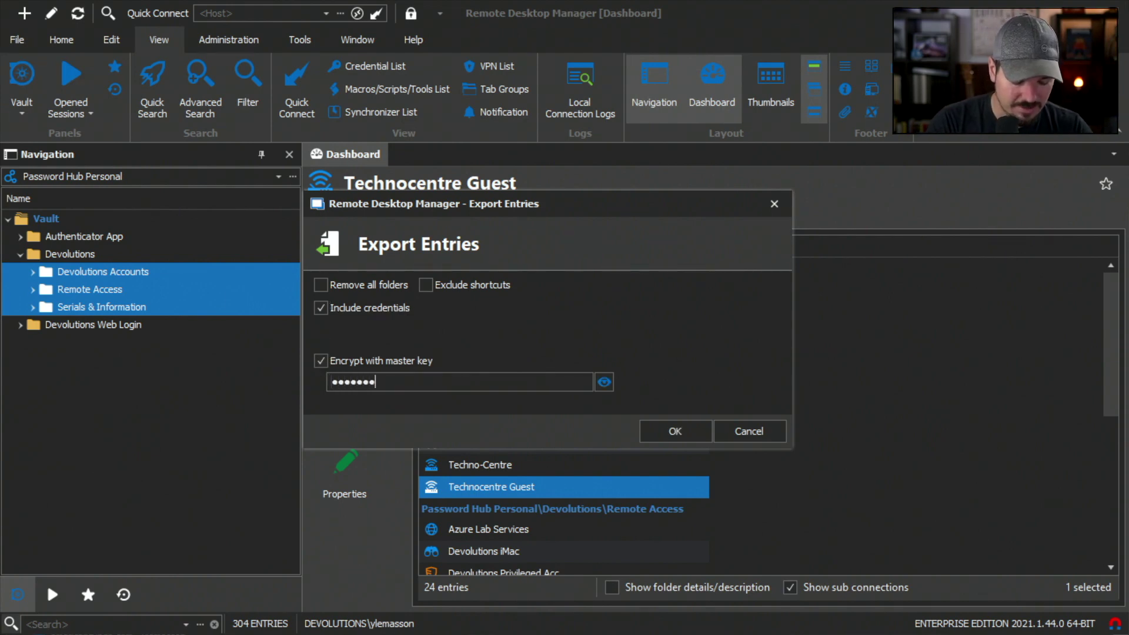
{"action": "type", "text": "******"}
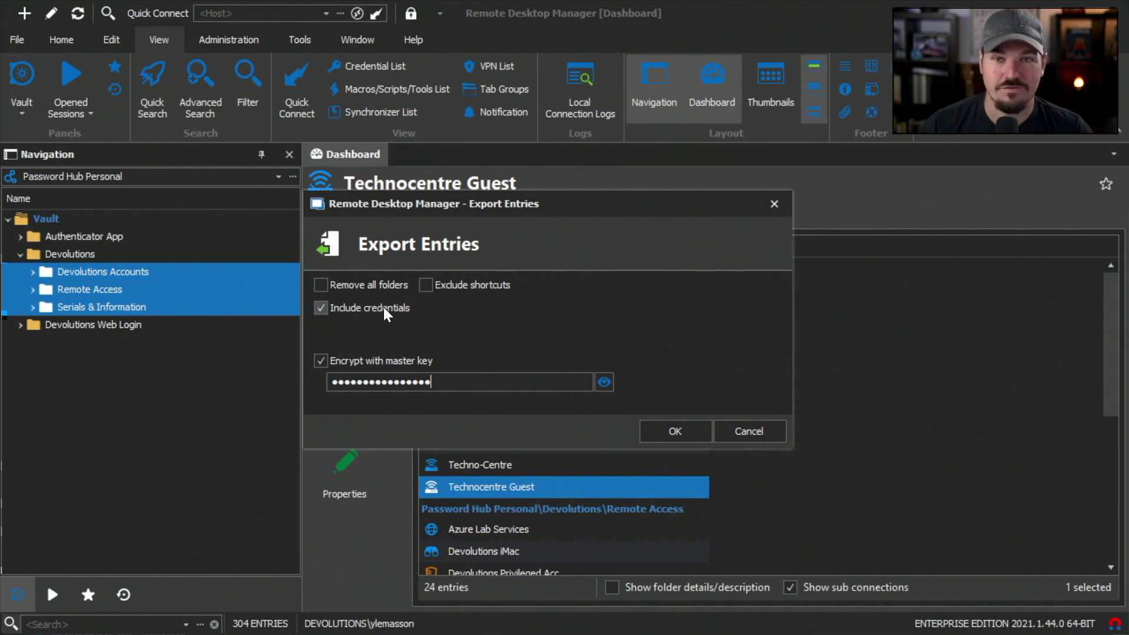
{"action": "left_click", "coordinate": [677, 431]}
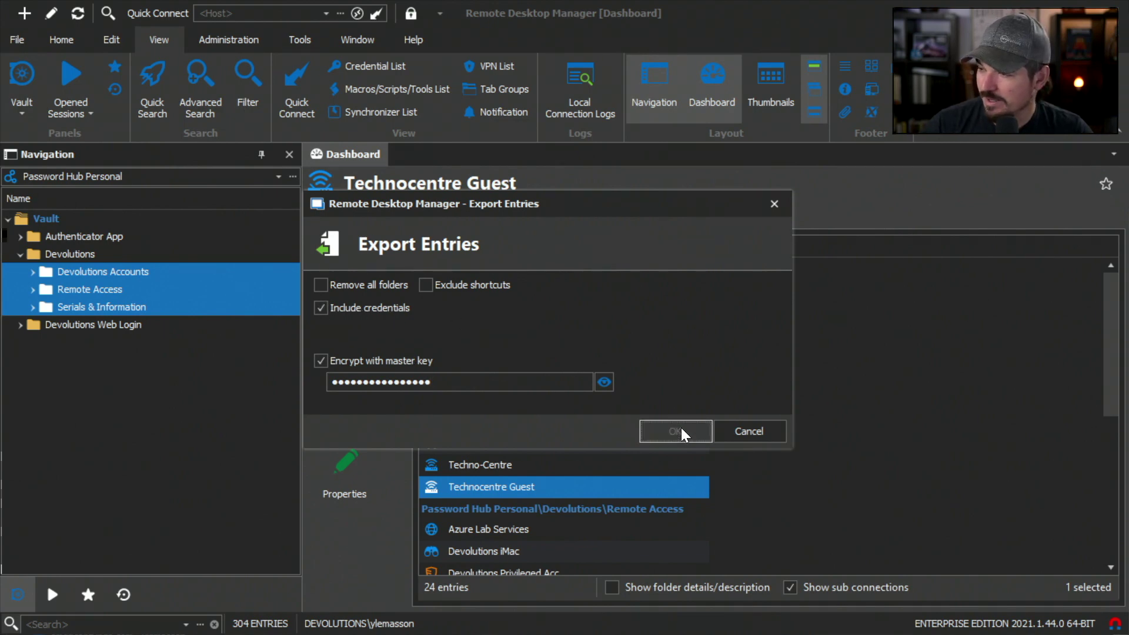
Save the export as Devolutions Accounts.rdm in the Config Files folder.
{"action": "left_click", "coordinate": [270, 133]}
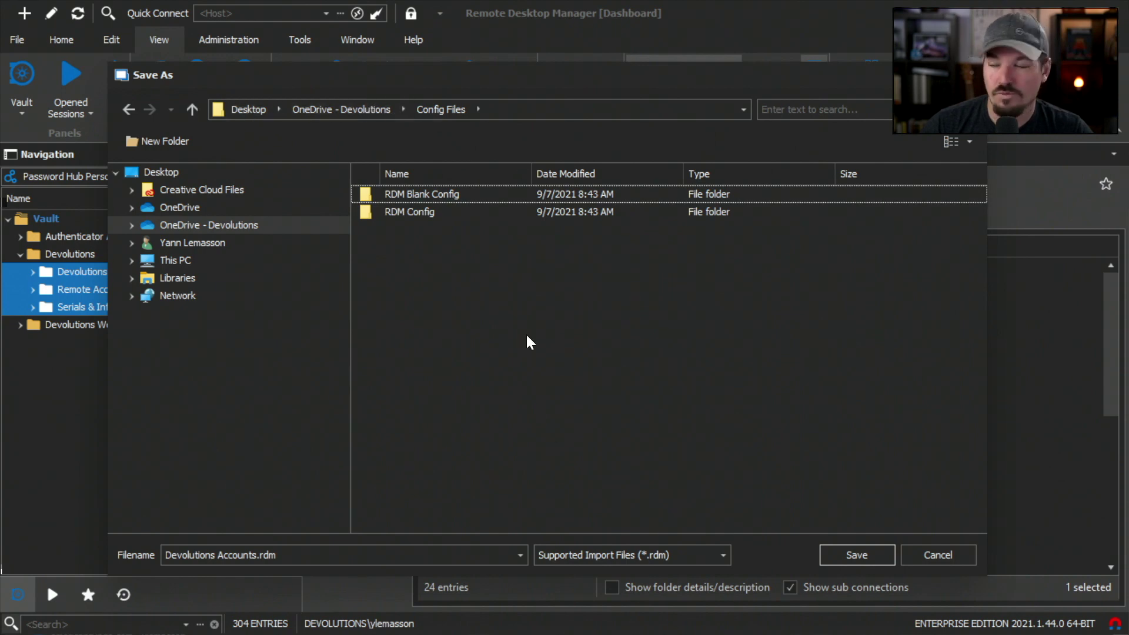
{"action": "left_click", "coordinate": [353, 555]}
{"action": "left_click", "coordinate": [176, 556]}
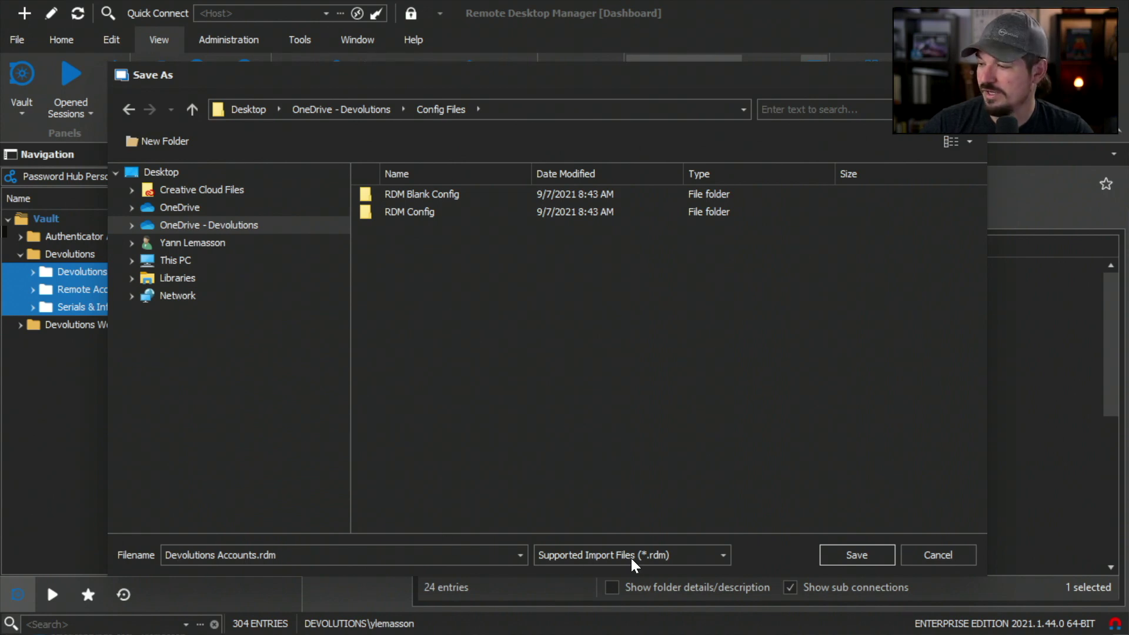
{"action": "left_click", "coordinate": [857, 555]}
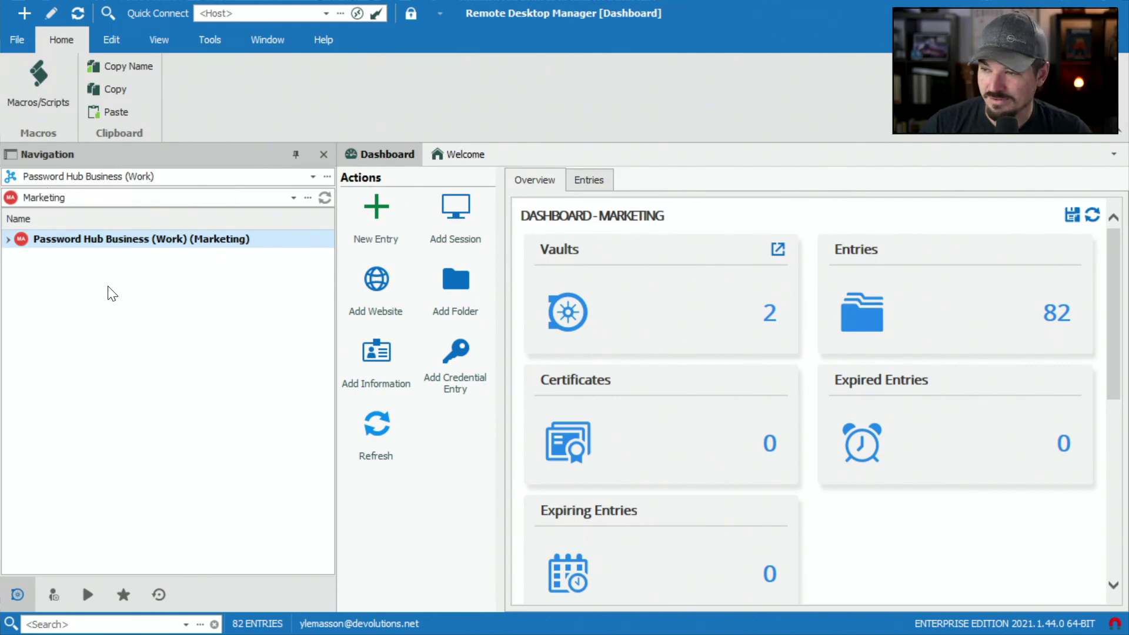
In the User Vault, choose Import (.rdm) for My User Vault.
{"action": "left_click", "coordinate": [52, 593]}
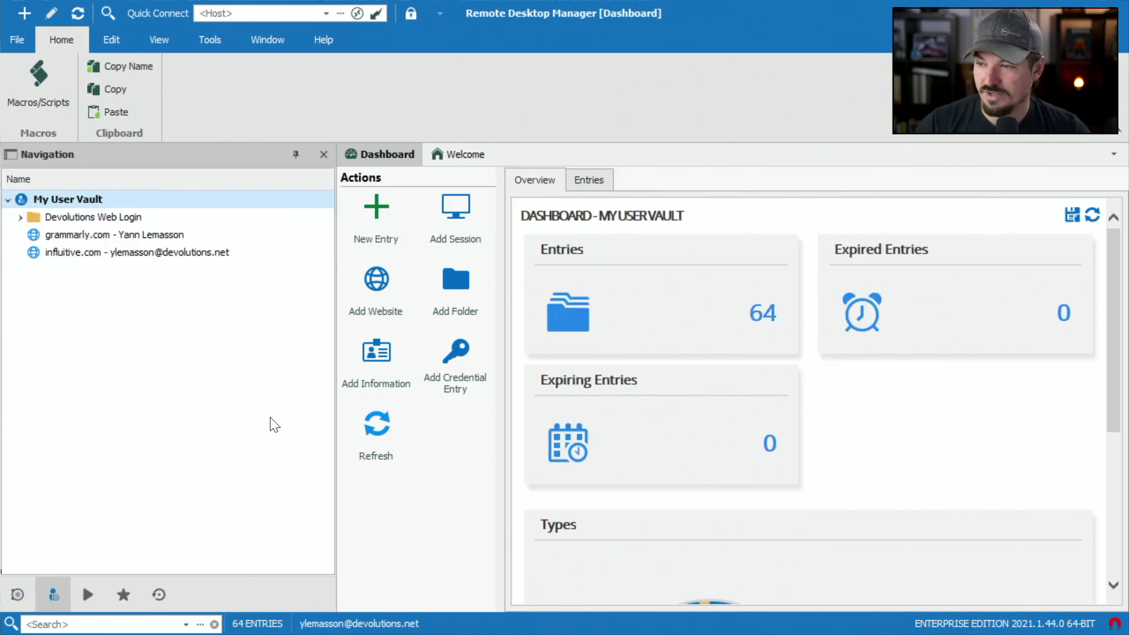
{"action": "right_click", "coordinate": [62, 201]}
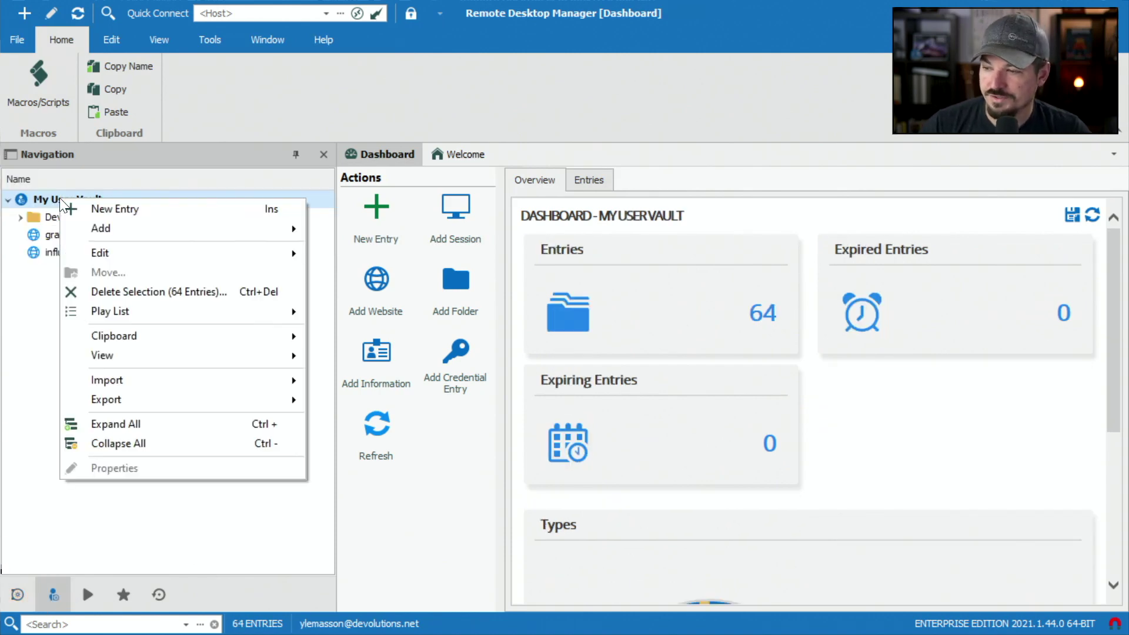
{"action": "mouse_move", "coordinate": [160, 387]}
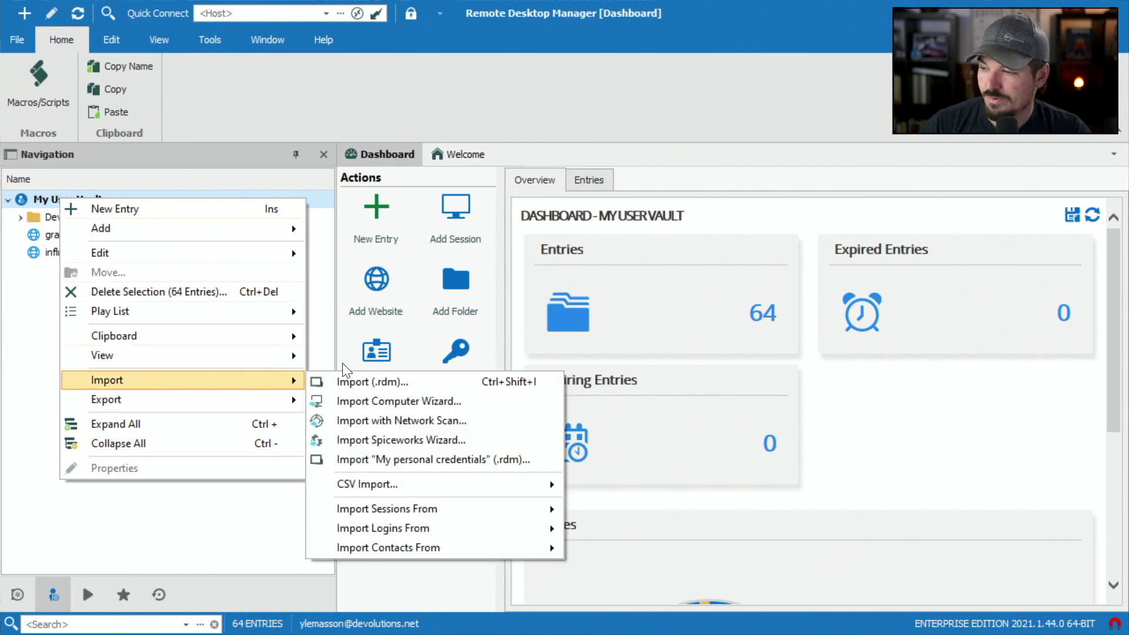
{"action": "left_click", "coordinate": [381, 388]}
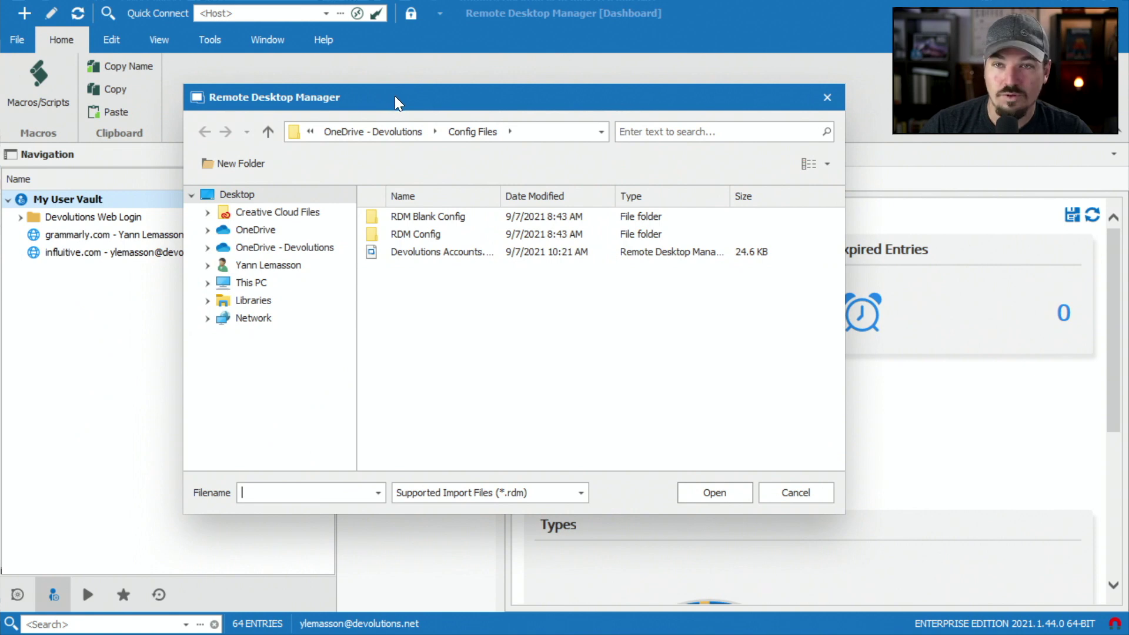
Pick Devolutions Accounts.rdm as the file to import.
{"action": "left_click_drag", "start_coordinate": [501, 196], "coordinate": [571, 196]}
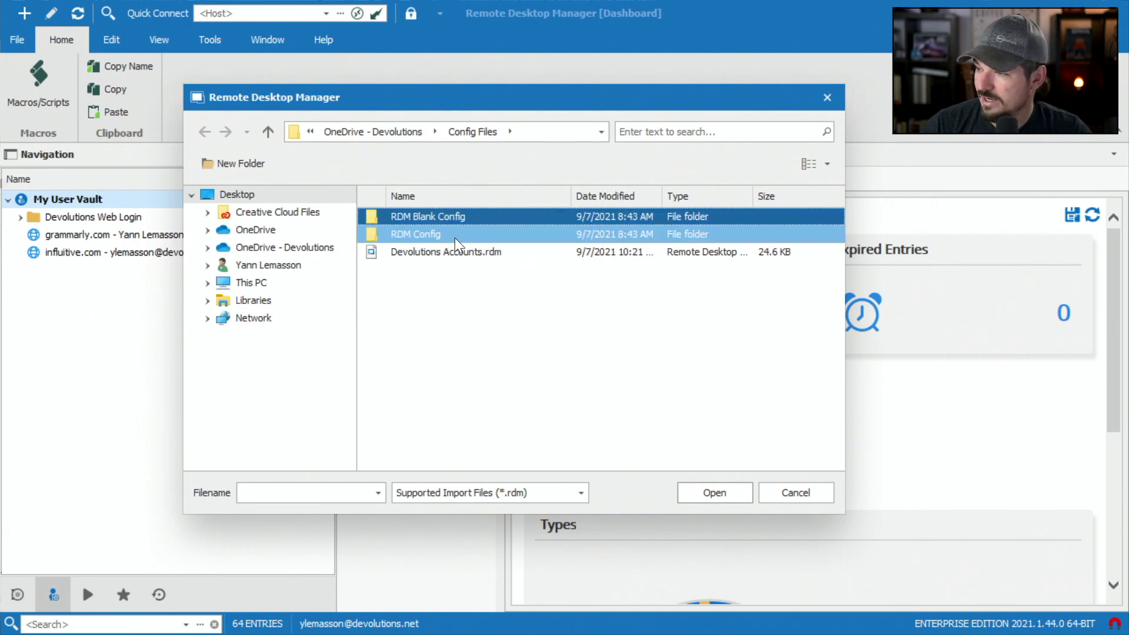
{"action": "left_click", "coordinate": [444, 254]}
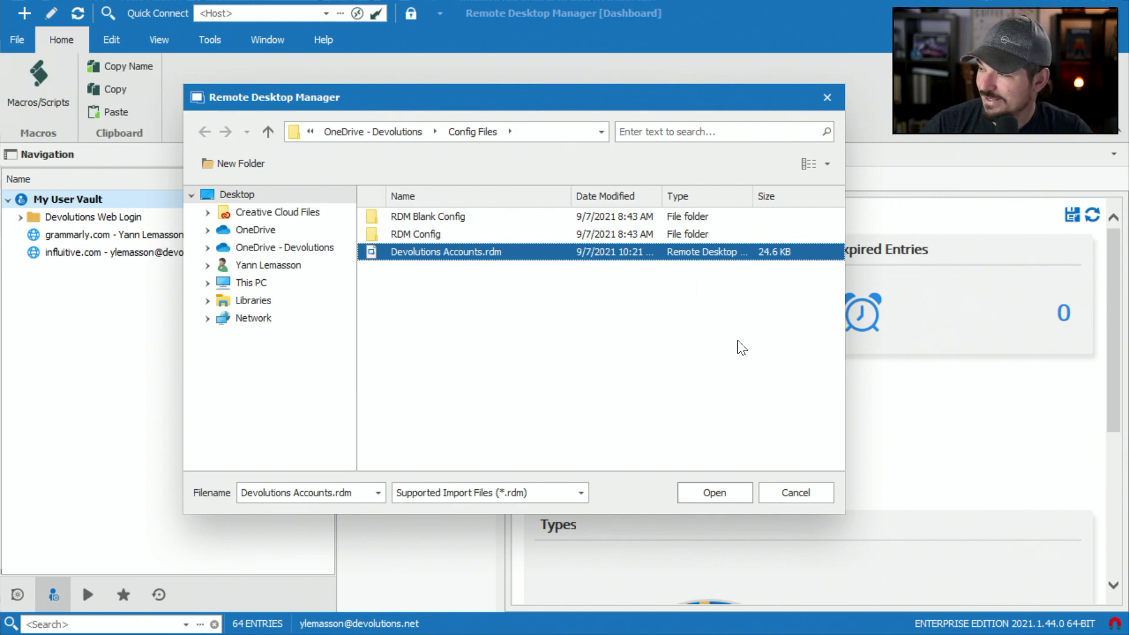
{"action": "left_click", "coordinate": [714, 494]}
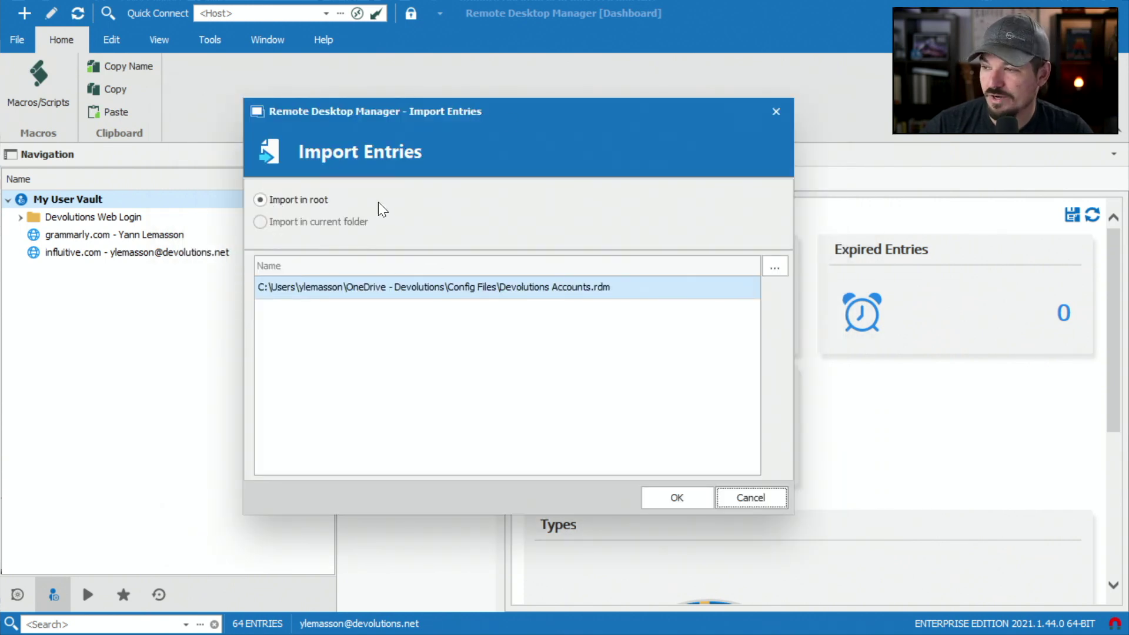
Import Devolutions Accounts.rdm into the vault root, unlocking it with the master key.
{"action": "left_click", "coordinate": [261, 200]}
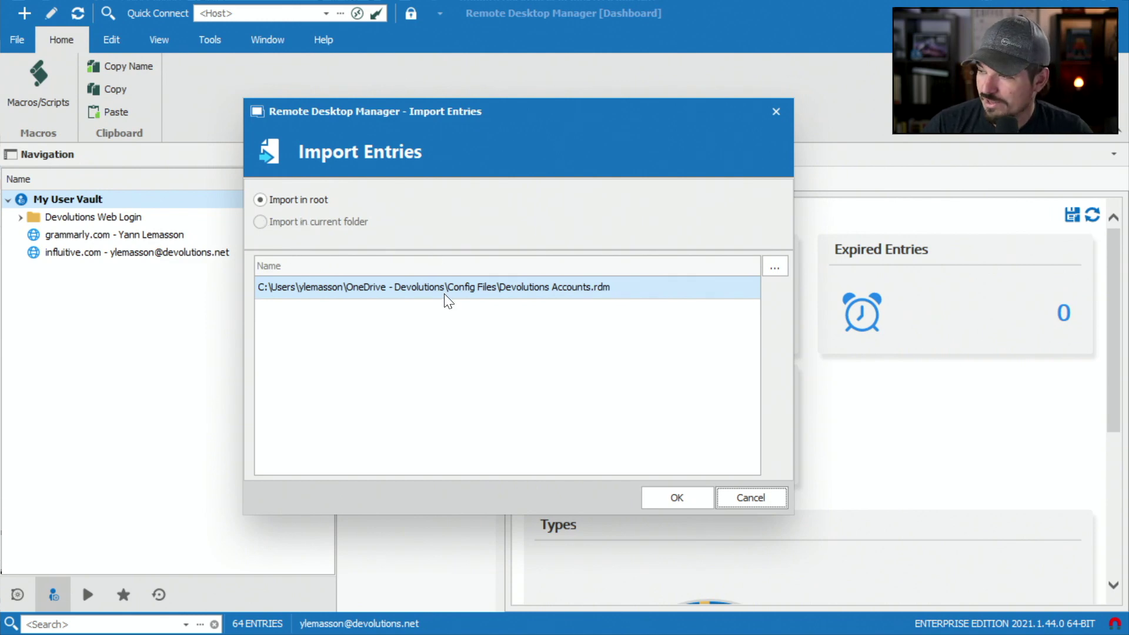
{"action": "left_click", "coordinate": [676, 498]}
{"action": "type", "text": "•"}
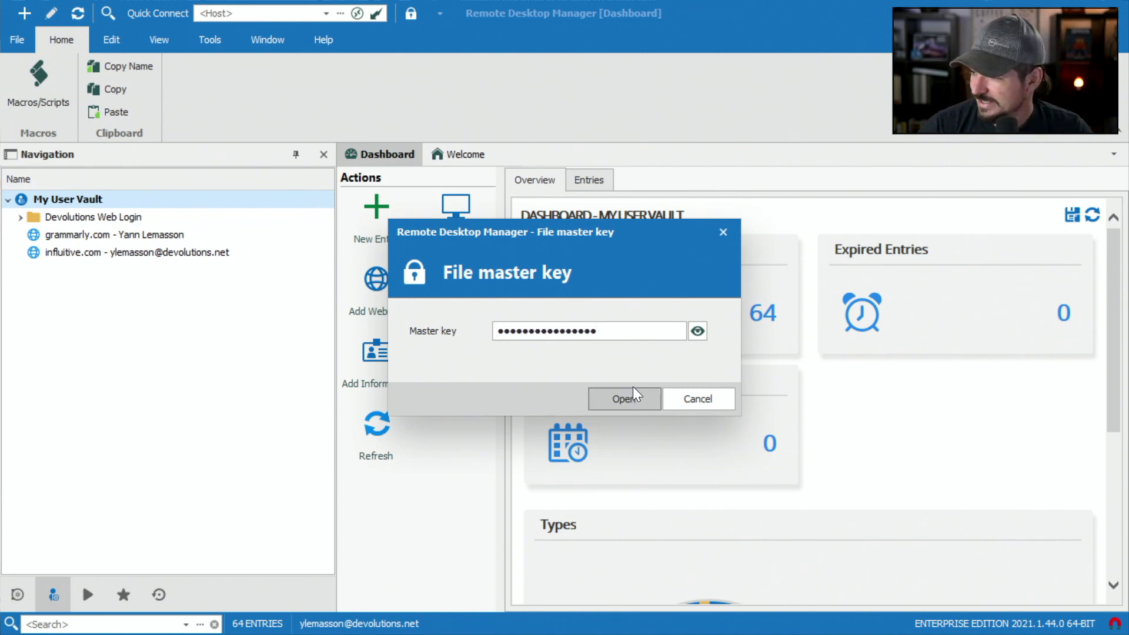
{"action": "left_click", "coordinate": [622, 399]}
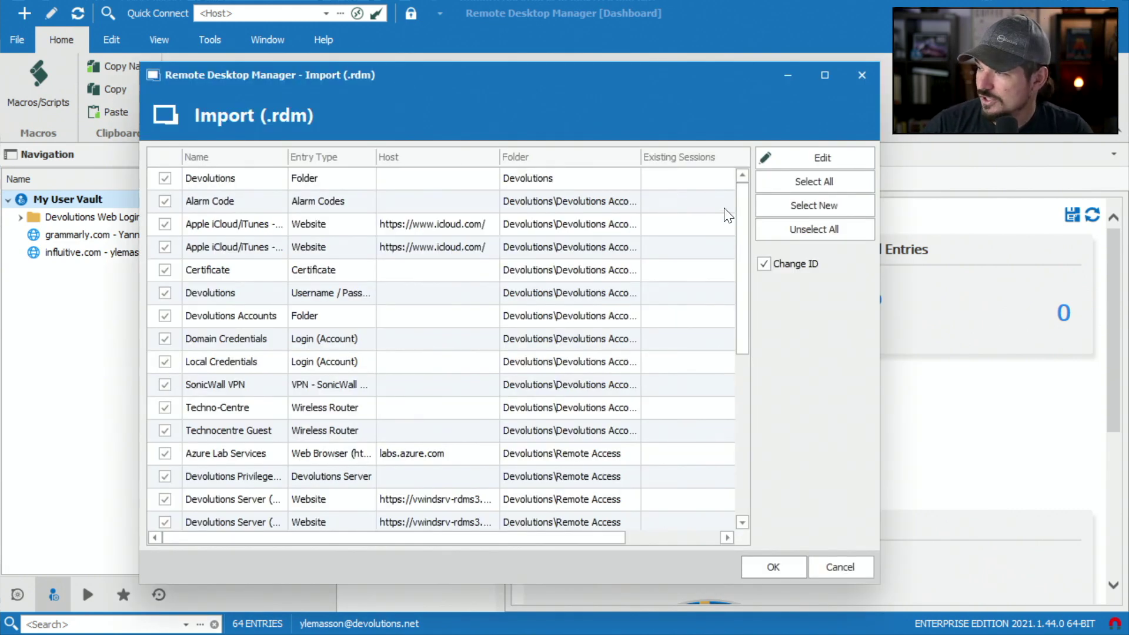
{"action": "mouse_move", "coordinate": [742, 276]}
{"action": "left_mouse_down"}
{"action": "mouse_move", "coordinate": [732, 432]}
{"action": "mouse_move", "coordinate": [738, 273]}
{"action": "left_mouse_up"}
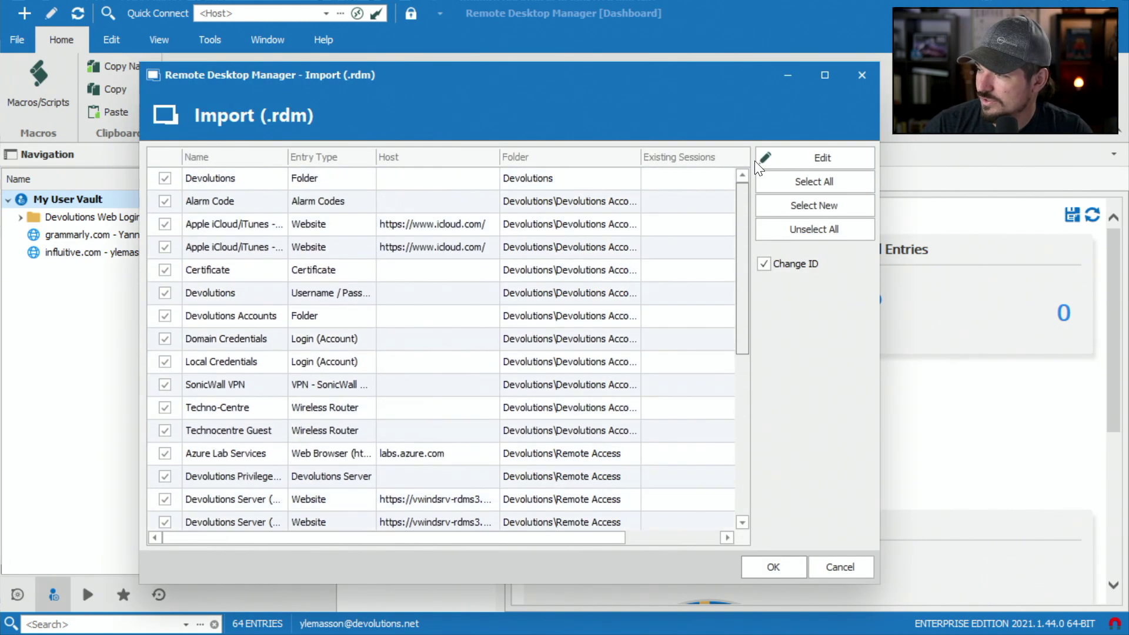
{"action": "left_click", "coordinate": [775, 567]}
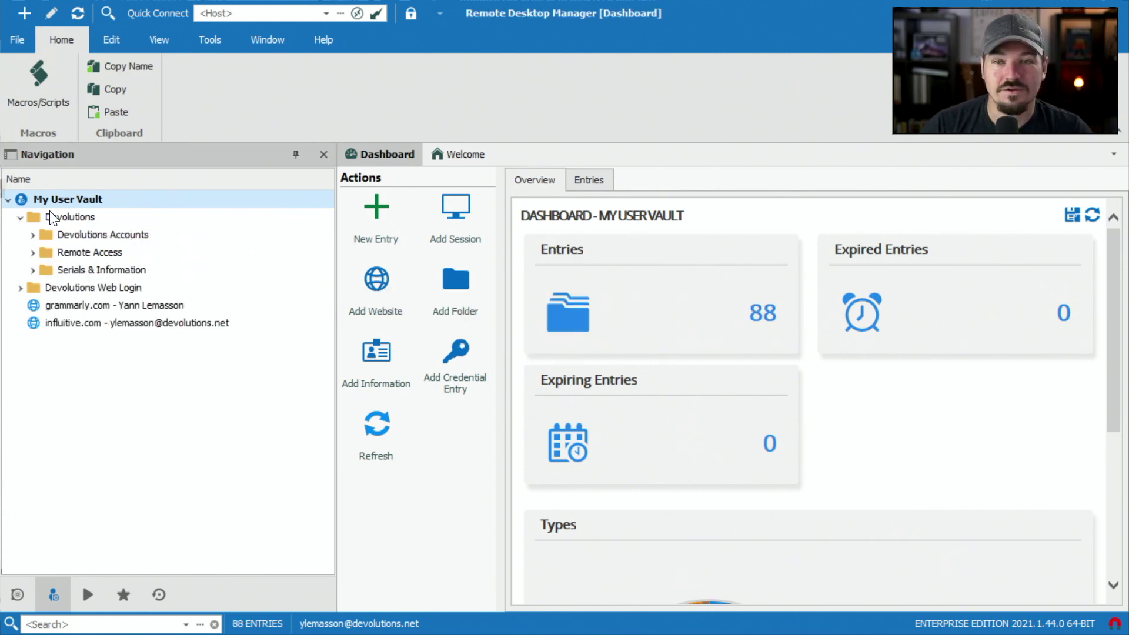
Open the imported Devolutions folder and check its Remote Access and Serials & Information subfolders.
{"action": "left_click", "coordinate": [59, 221]}
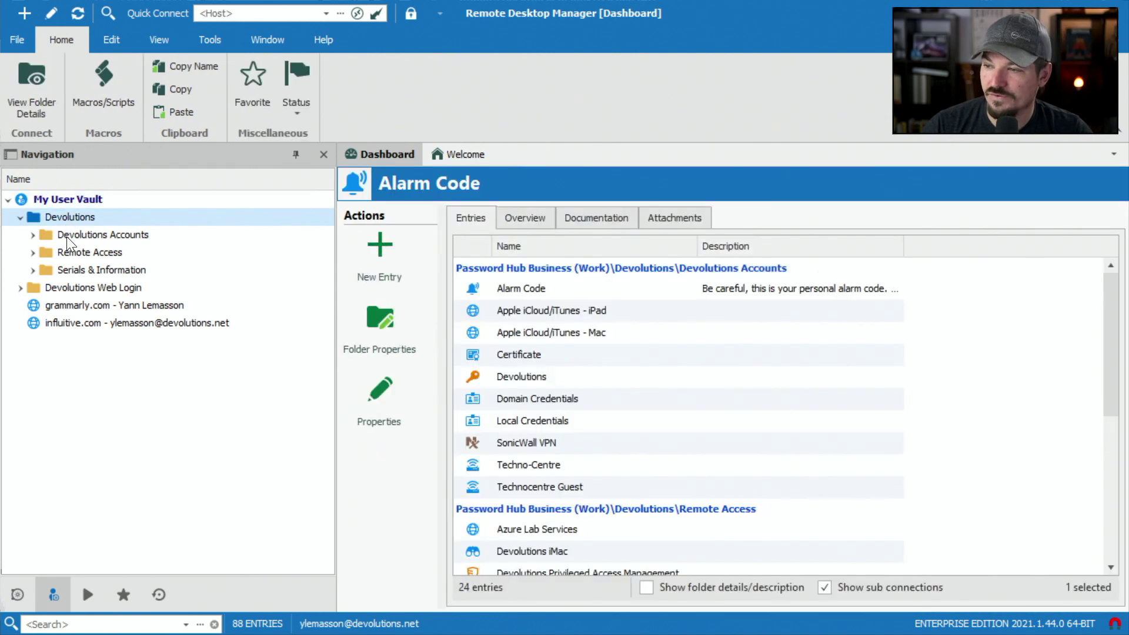
{"action": "left_click", "coordinate": [33, 252]}
{"action": "left_click", "coordinate": [35, 253]}
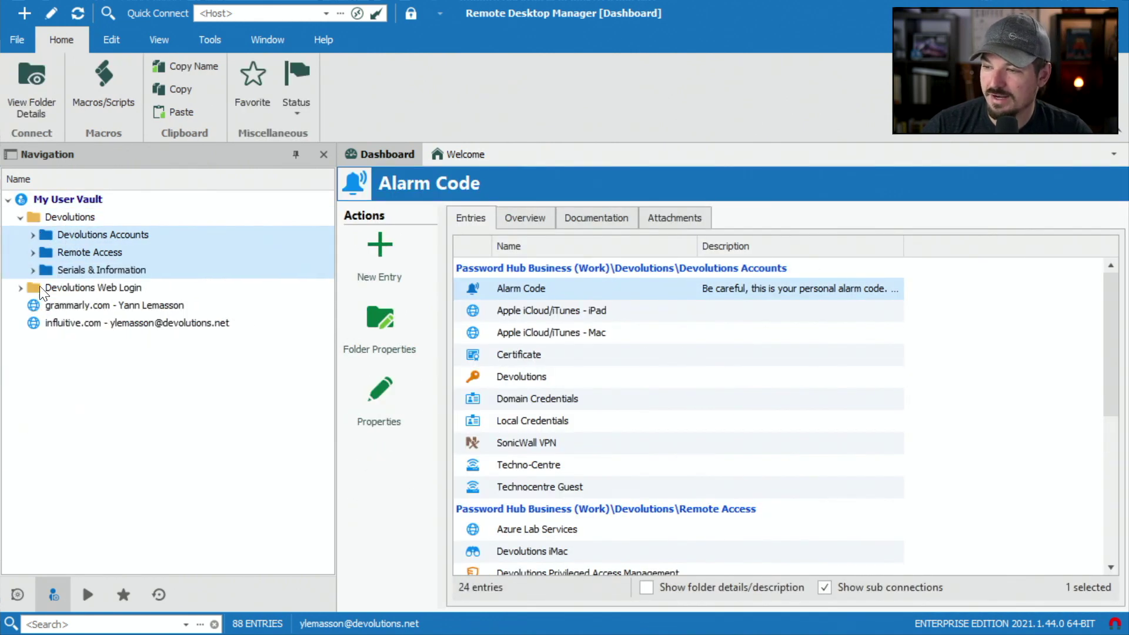
{"action": "left_click", "coordinate": [33, 270]}
{"action": "left_click", "coordinate": [33, 271]}
{"action": "left_click", "coordinate": [33, 271]}
{"action": "left_click", "coordinate": [56, 217]}
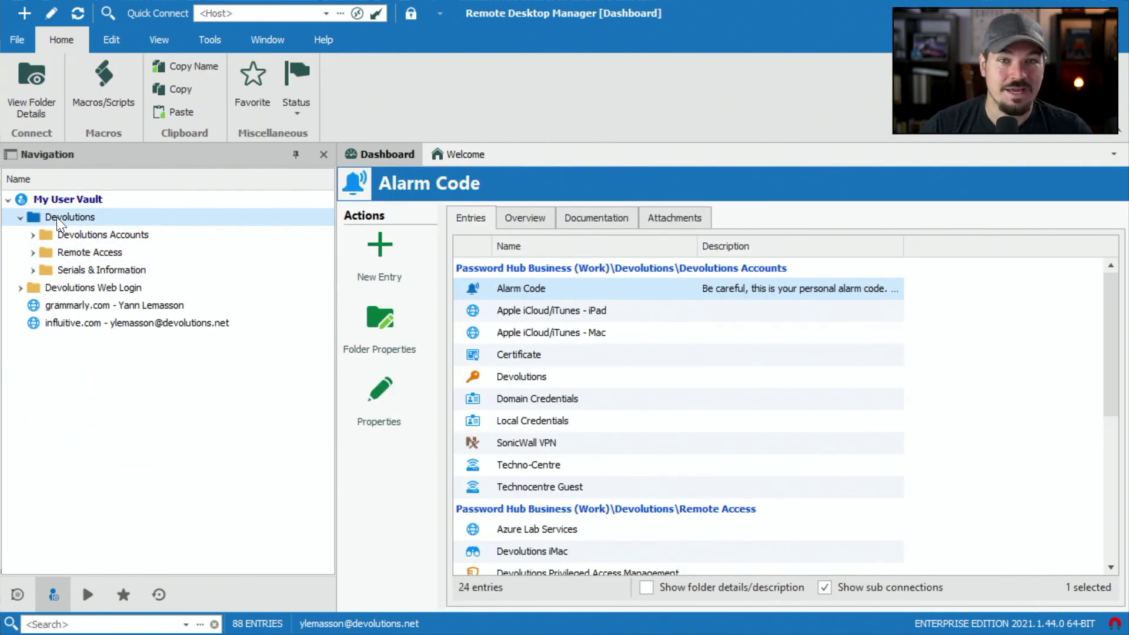